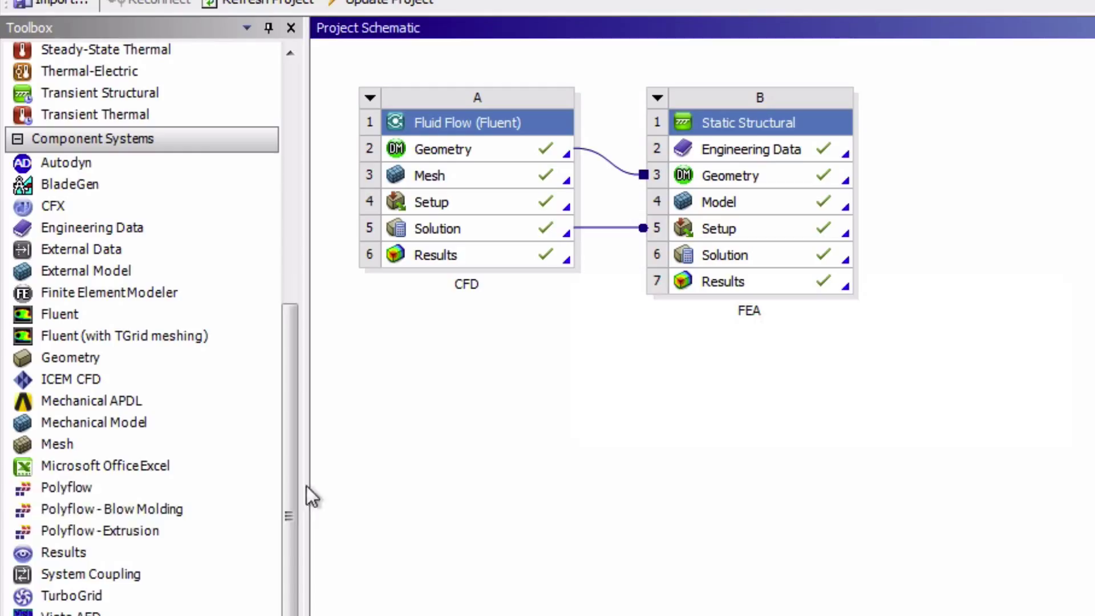
# Step: Add a Results system C2 fed by the CFD solution A5 and FEA solution B6
pyautogui.moveTo(63, 552)
pyautogui.mouseDown()
pyautogui.moveTo(471, 561)
pyautogui.moveTo(954, 196)
pyautogui.mouseUp()
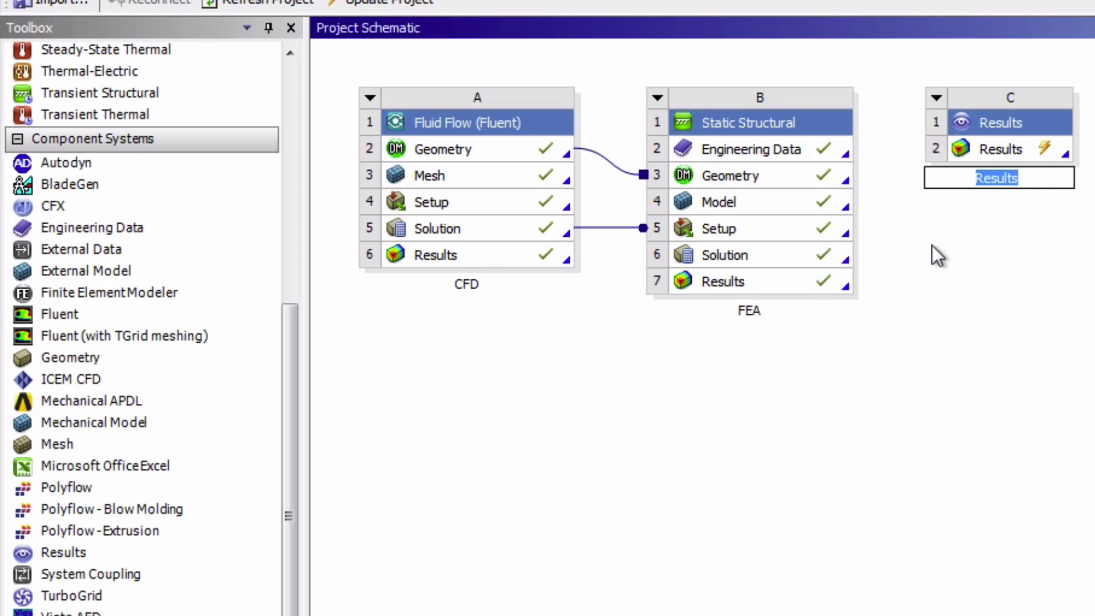
pyautogui.moveTo(436, 225)
pyautogui.mouseDown()
pyautogui.moveTo(964, 178)
pyautogui.moveTo(992, 153)
pyautogui.mouseUp()
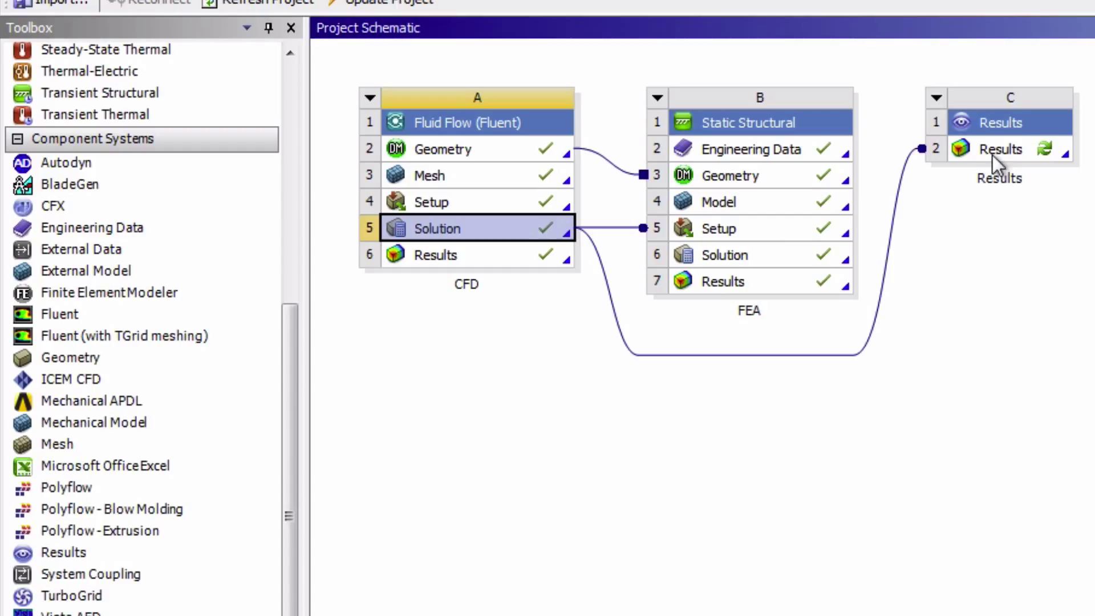
pyautogui.moveTo(722, 255); pyautogui.dragTo(1000, 155)
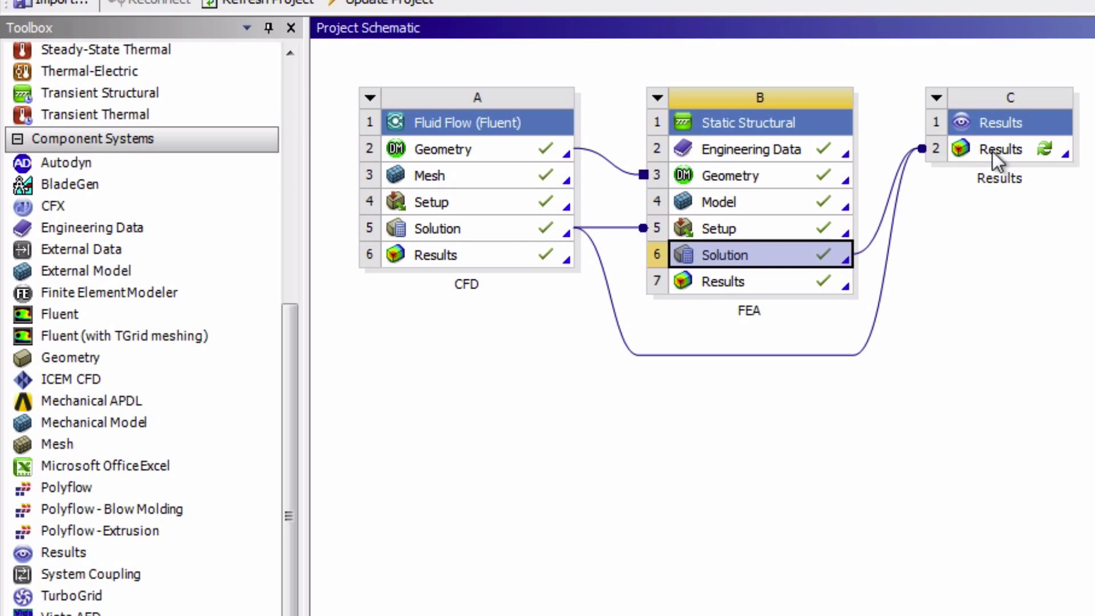
pyautogui.click(993, 152)
# Step: Launch CFD-Post from C2 Results with both CFD and FEA cases loaded
pyautogui.doubleClick(993, 151)
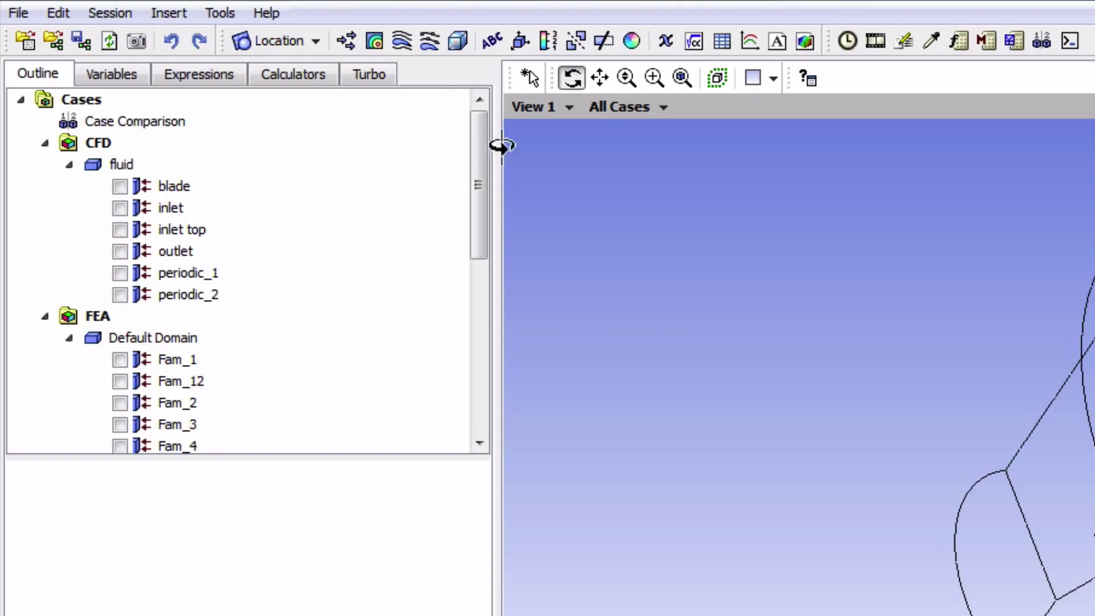
# Step: Insert a contour named 'Contour 1' plotting Total Mesh Displacement on the blade
pyautogui.click(374, 41)
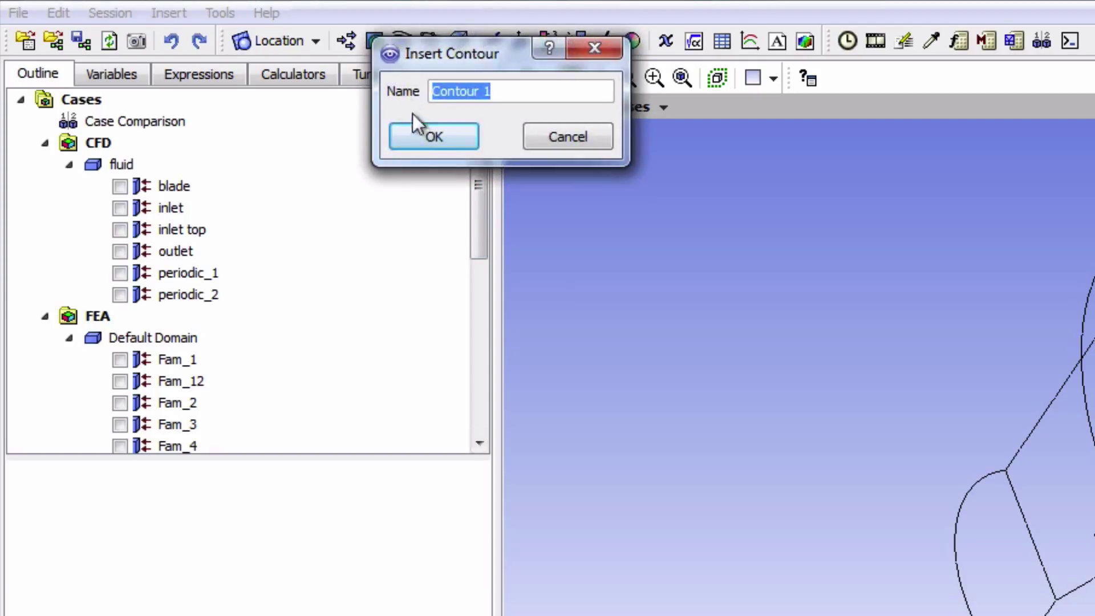
pyautogui.click(417, 137)
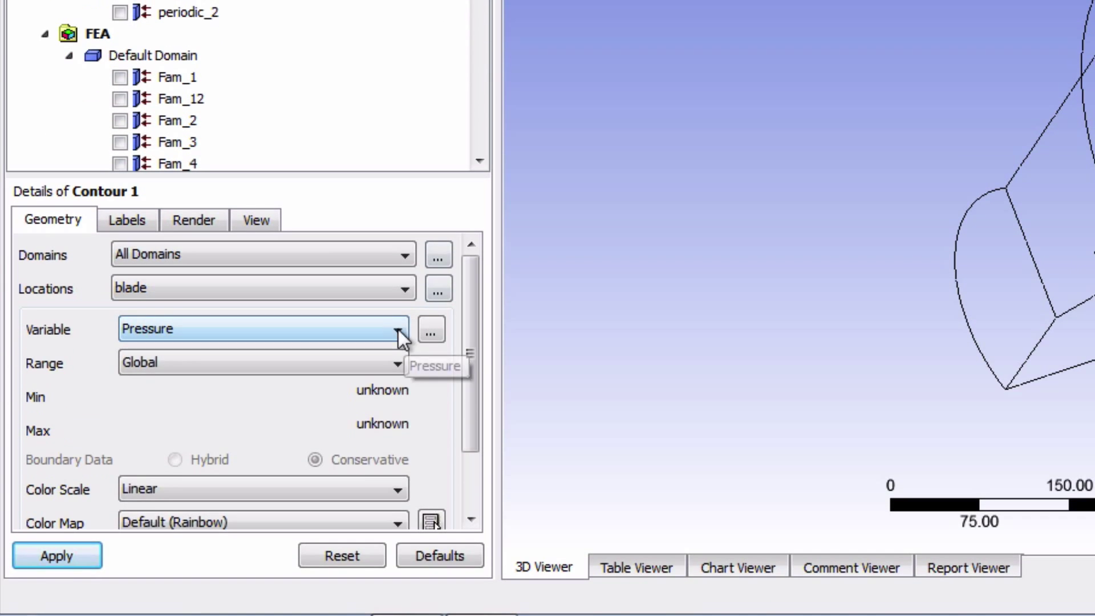
pyautogui.click(398, 329)
pyautogui.moveTo(398, 380); pyautogui.dragTo(393, 420)
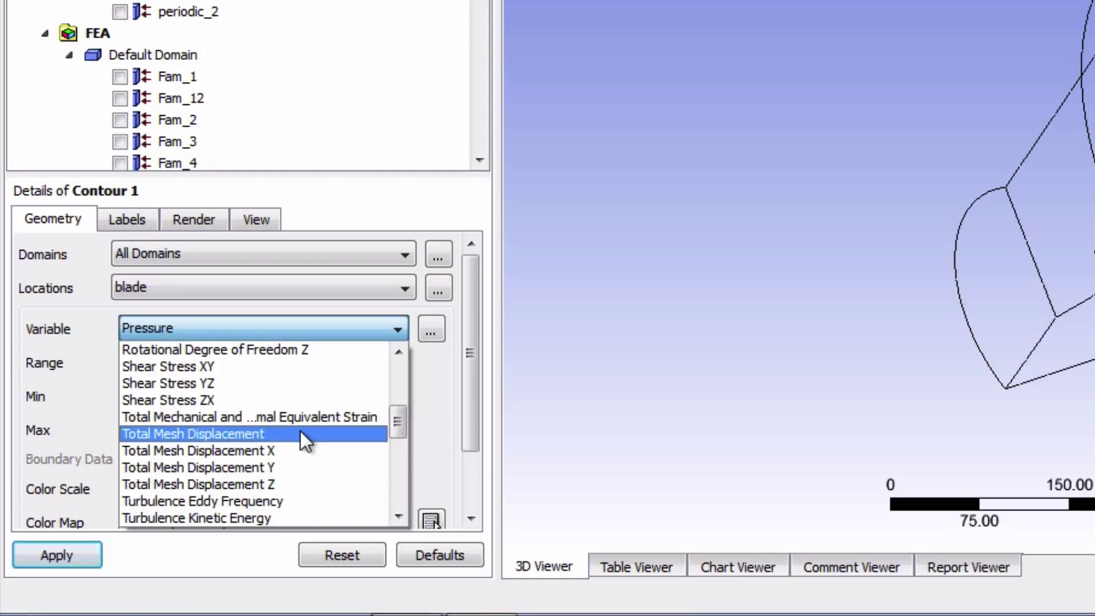
pyautogui.click(301, 431)
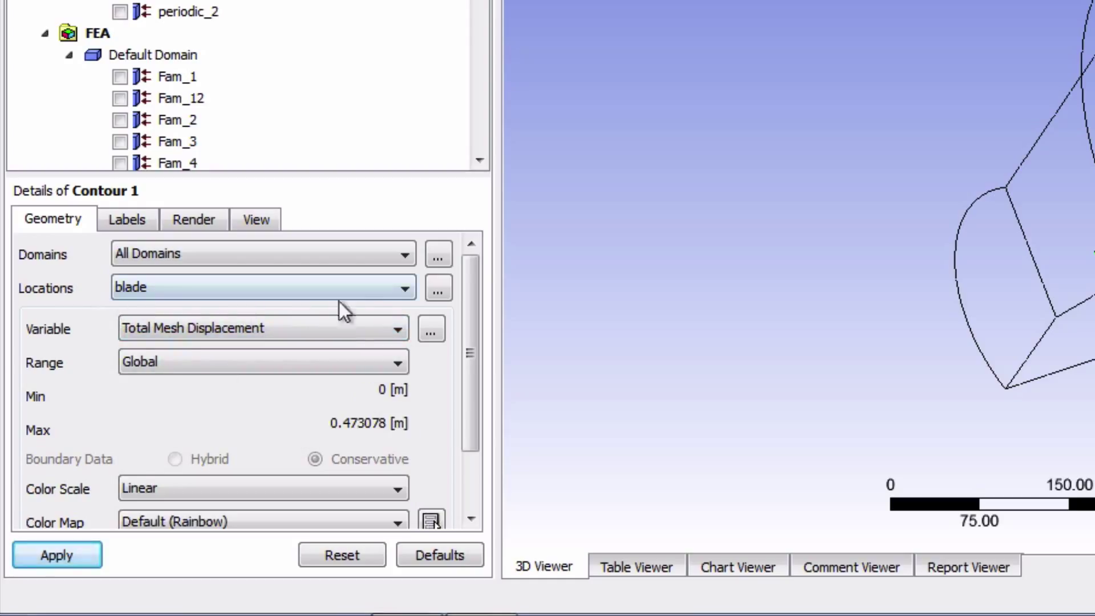
# Step: Change Contour 1's location to the FEA surface Fam_12
pyautogui.click(365, 290)
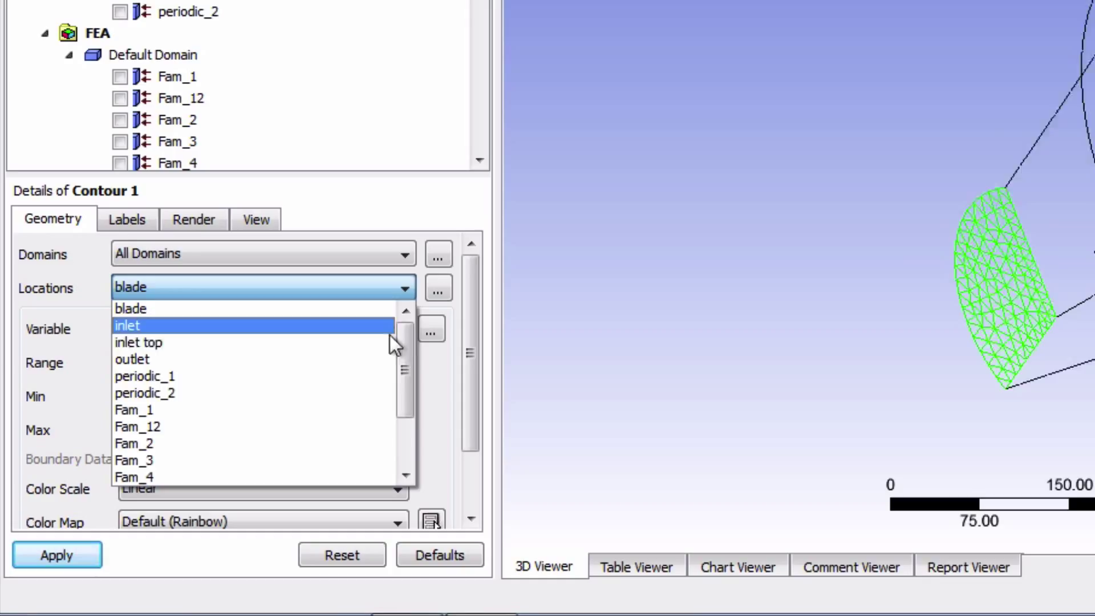
pyautogui.moveTo(400, 346); pyautogui.dragTo(399, 391)
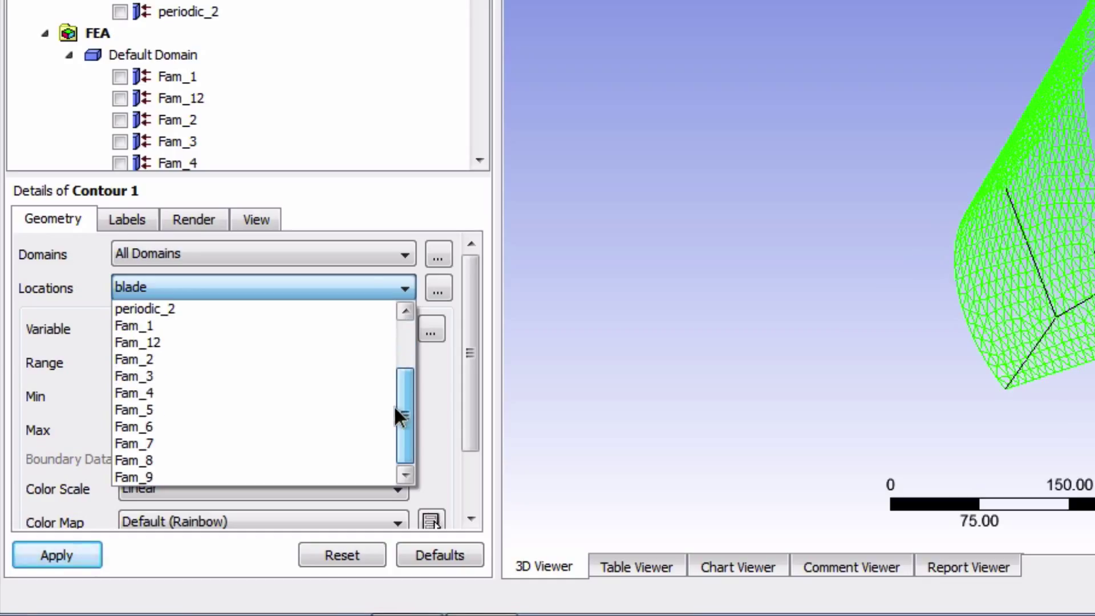
pyautogui.click(162, 342)
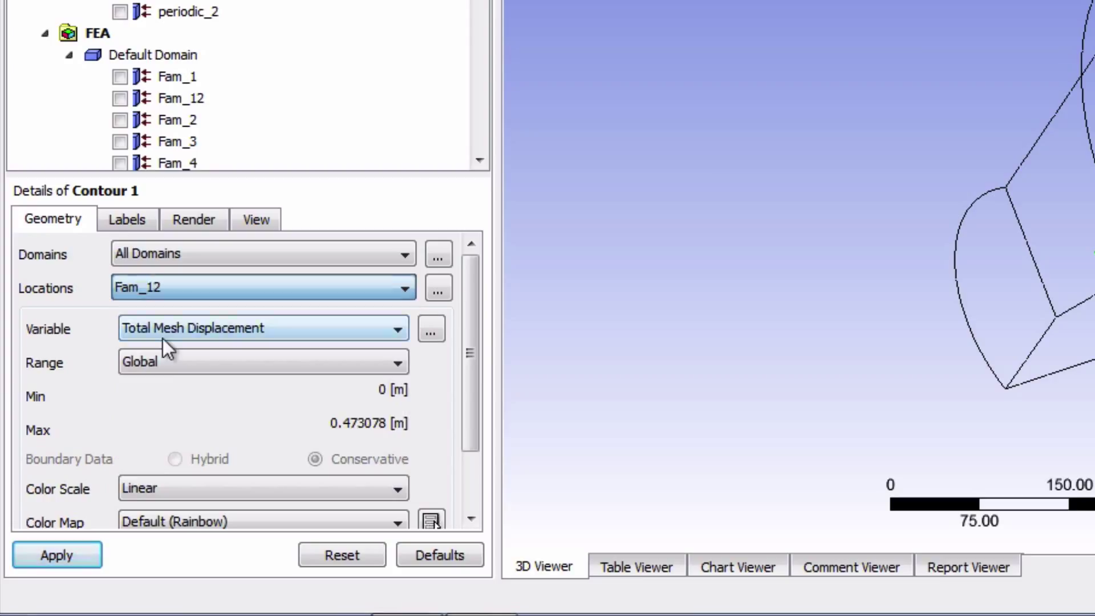
# Step: Apply Contour 1 and zoom in to show displacement rising from root to tip
pyautogui.click(52, 550)
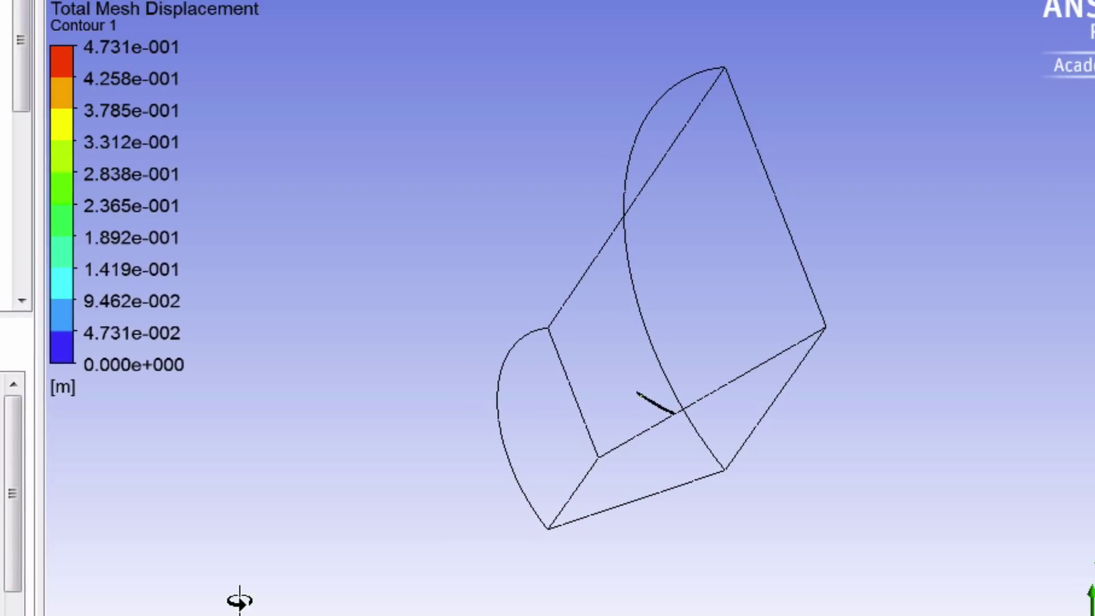
pyautogui.moveTo(567, 365); pyautogui.dragTo(660, 478)
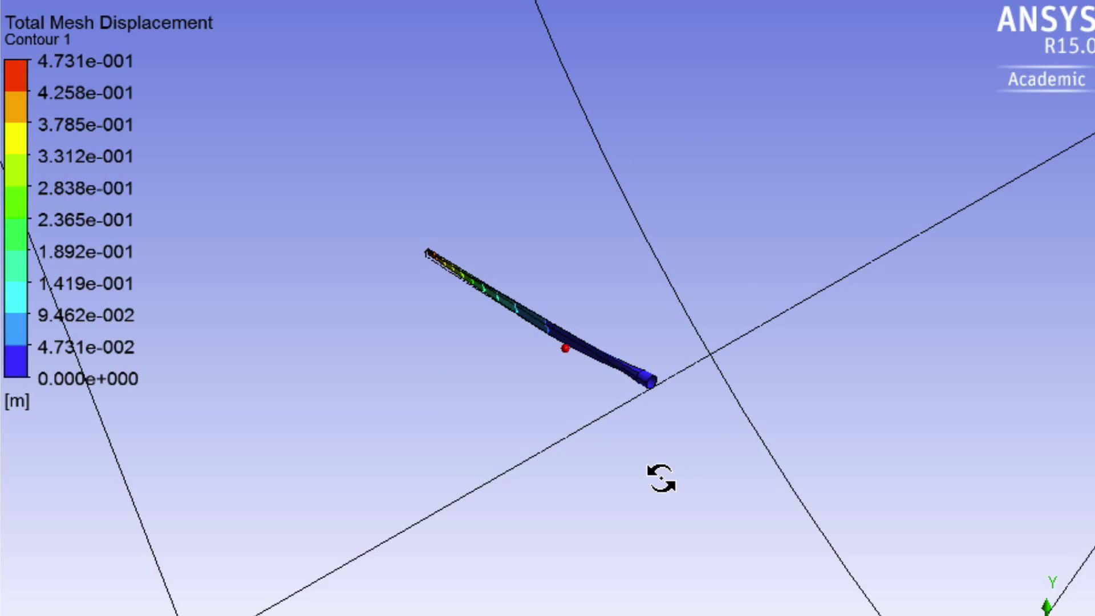
pyautogui.moveTo(347, 141); pyautogui.dragTo(734, 467)
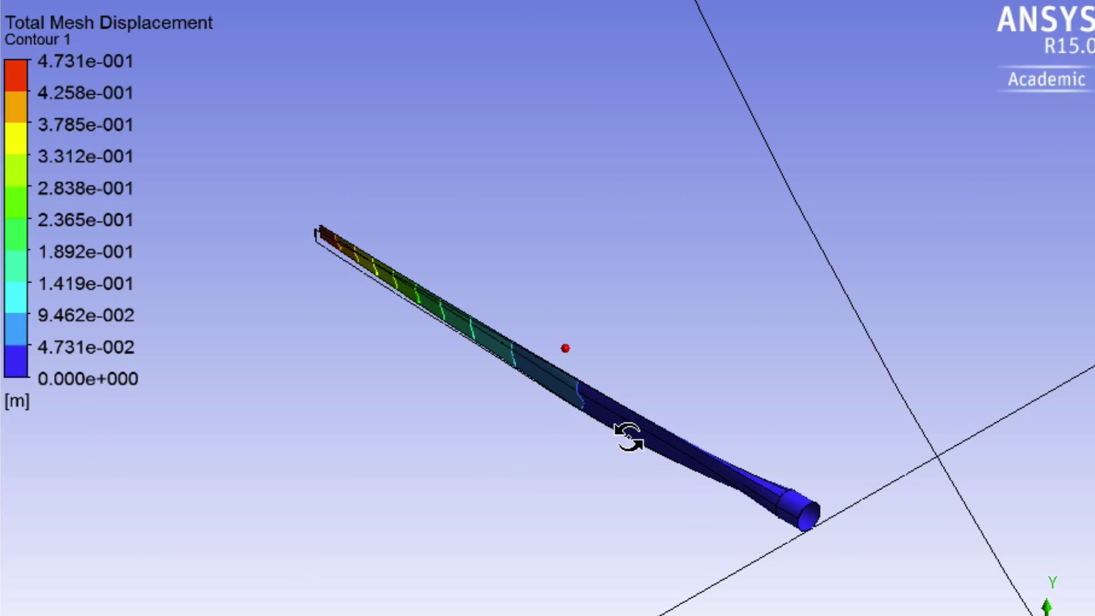